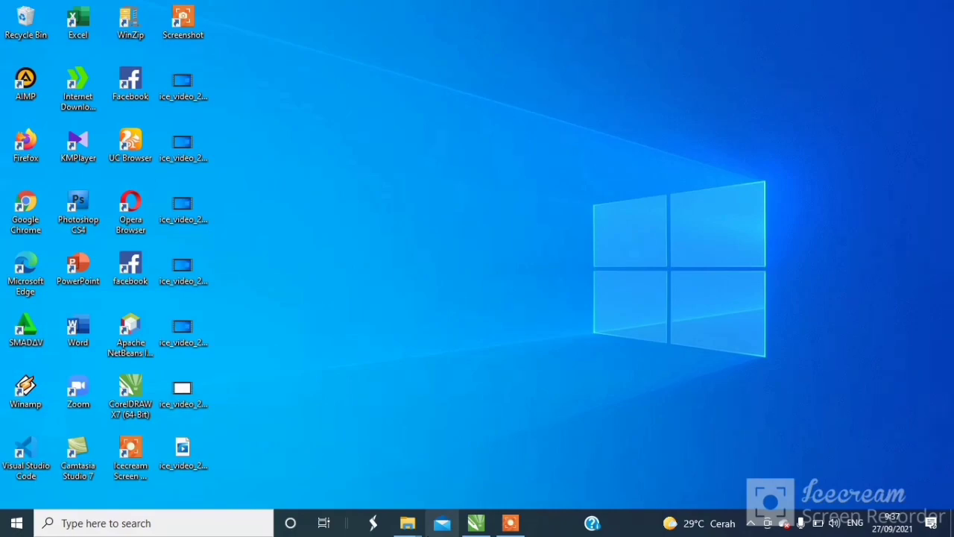
- Switch to CorelDRAW and draw a rectangle about 152 by 106 mm in the middle of the page
mouse_move(408, 522)
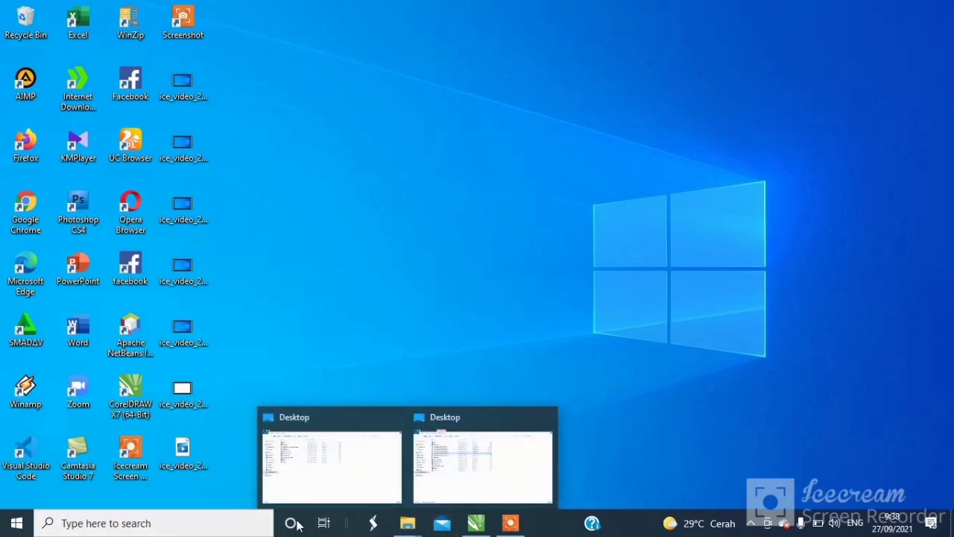
click(332, 462)
click(490, 525)
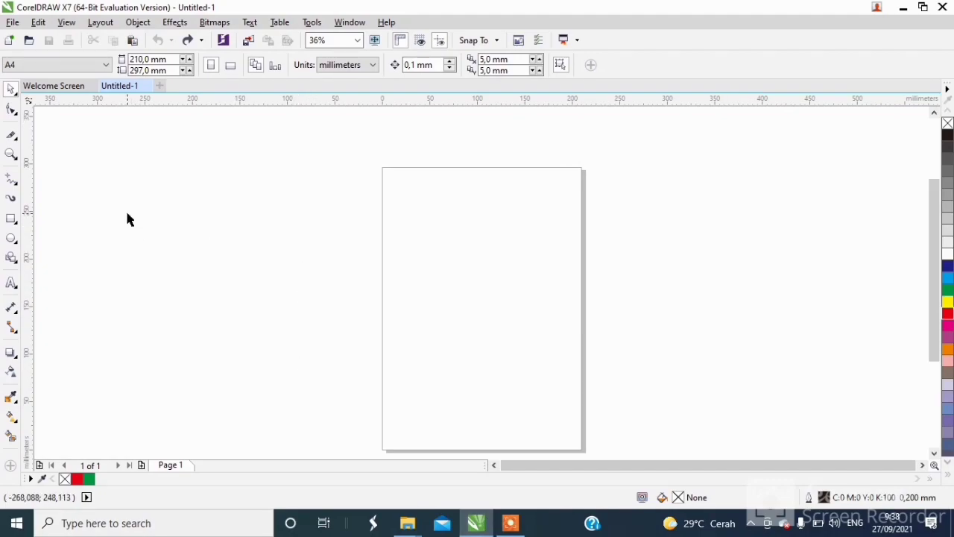
click(11, 217)
drag(417, 230, 563, 331)
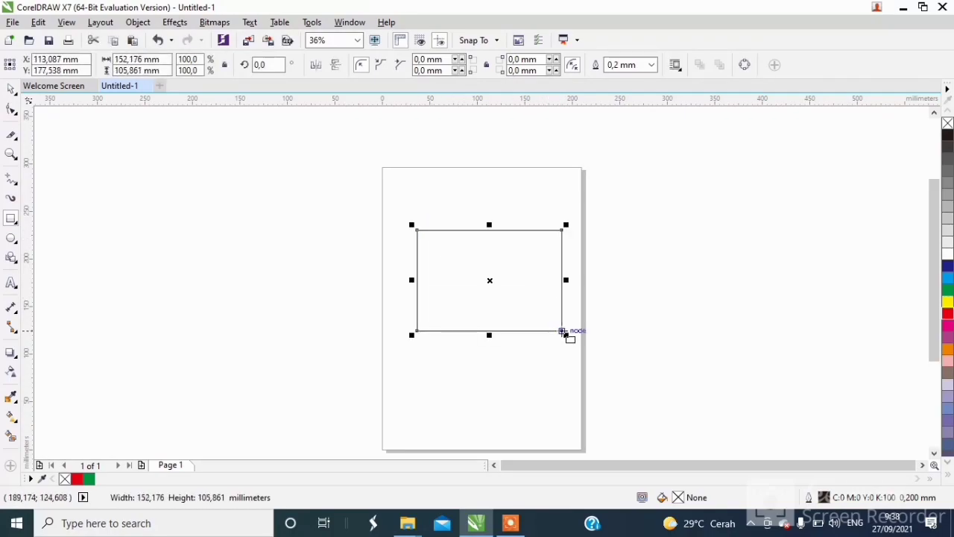
- Round the rectangle's corners to a radius of about 23 mm and change the corner style to chamfered
click(11, 109)
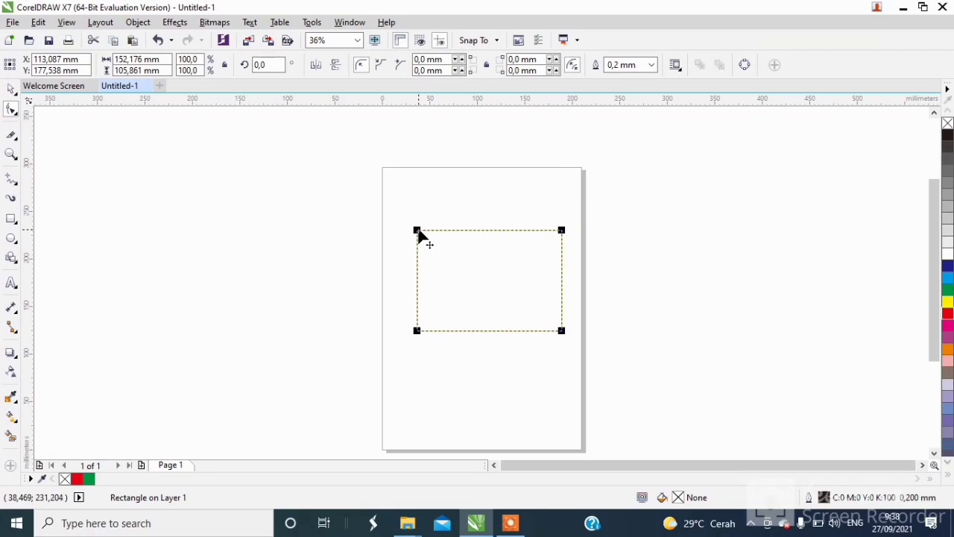
drag(418, 232, 421, 250)
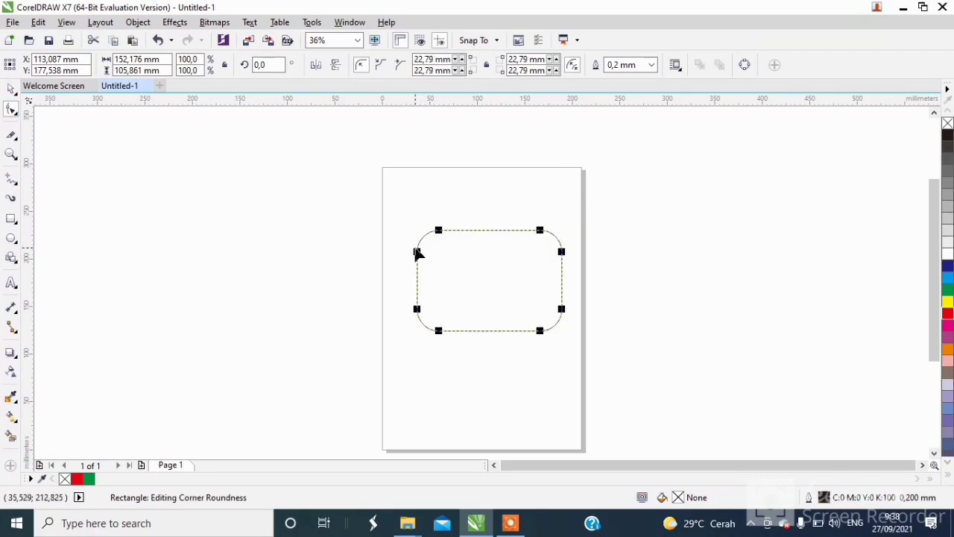
click(378, 67)
click(403, 66)
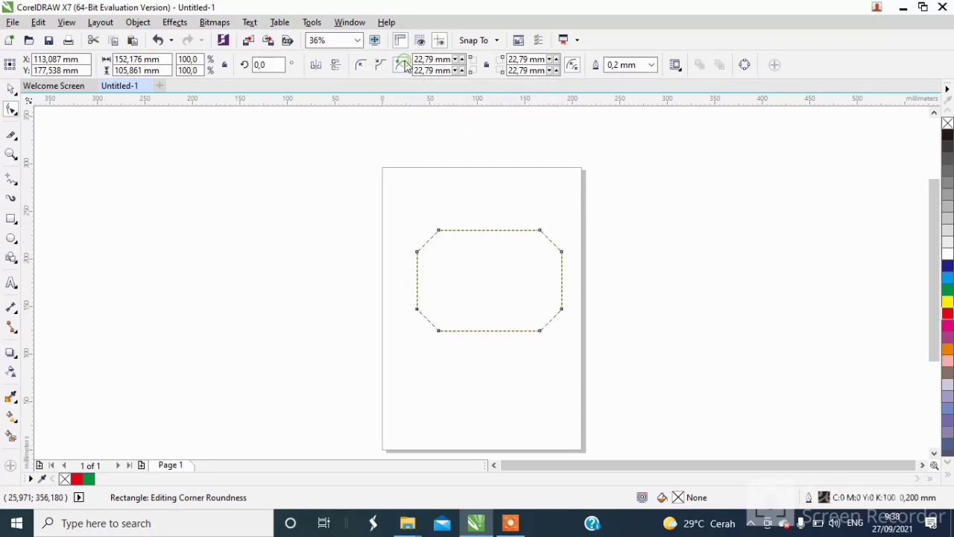
- Move the chamfered shape to the upper part of the page and draw a rectangle about 149 by 98 mm below it
click(13, 89)
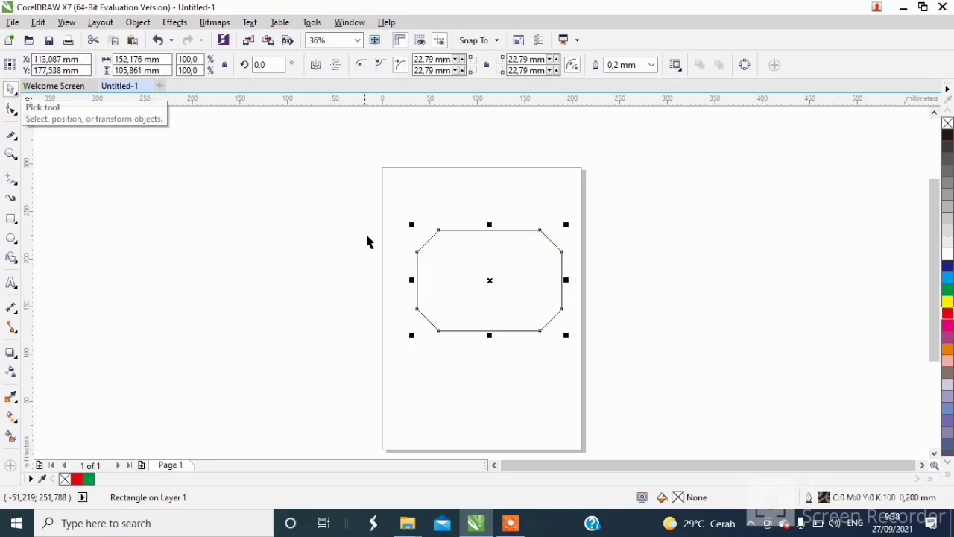
drag(427, 245, 426, 213)
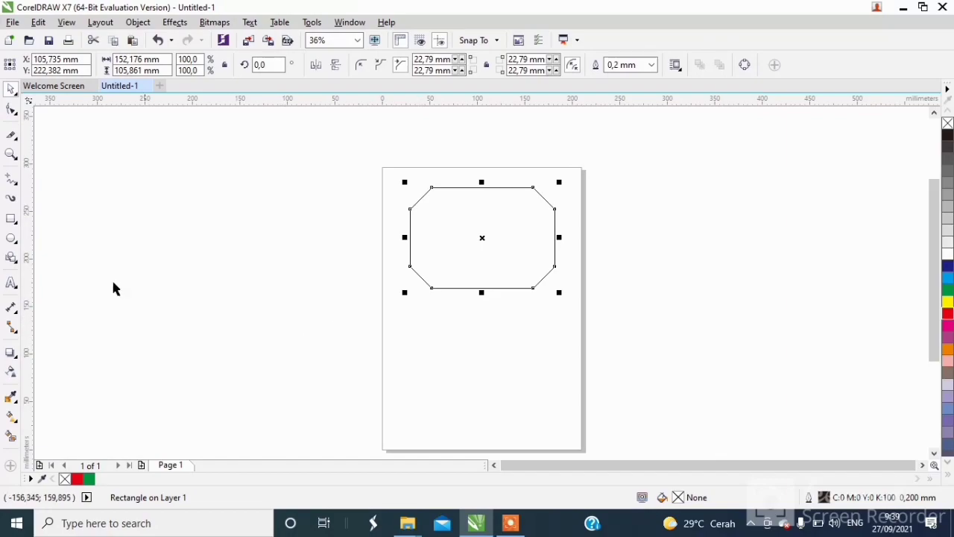
click(11, 219)
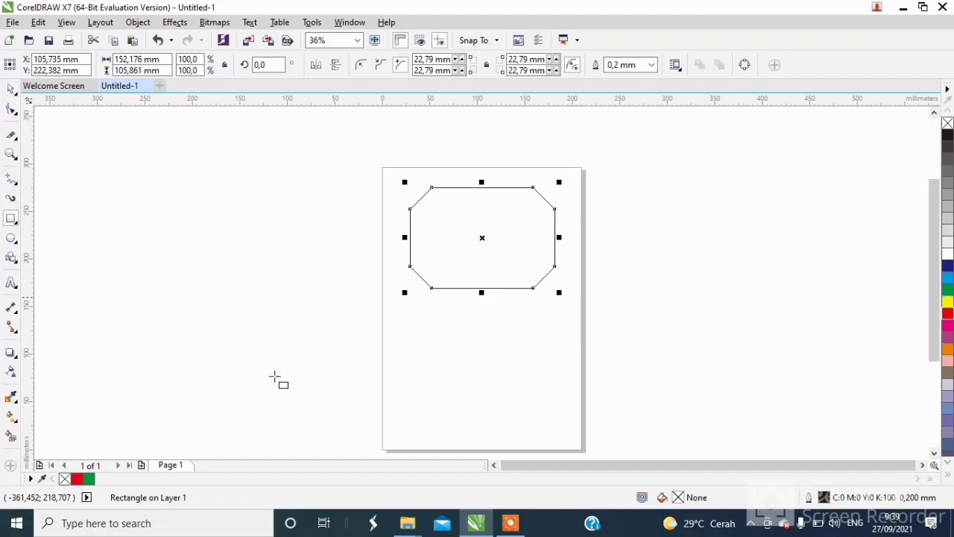
drag(407, 324, 549, 417)
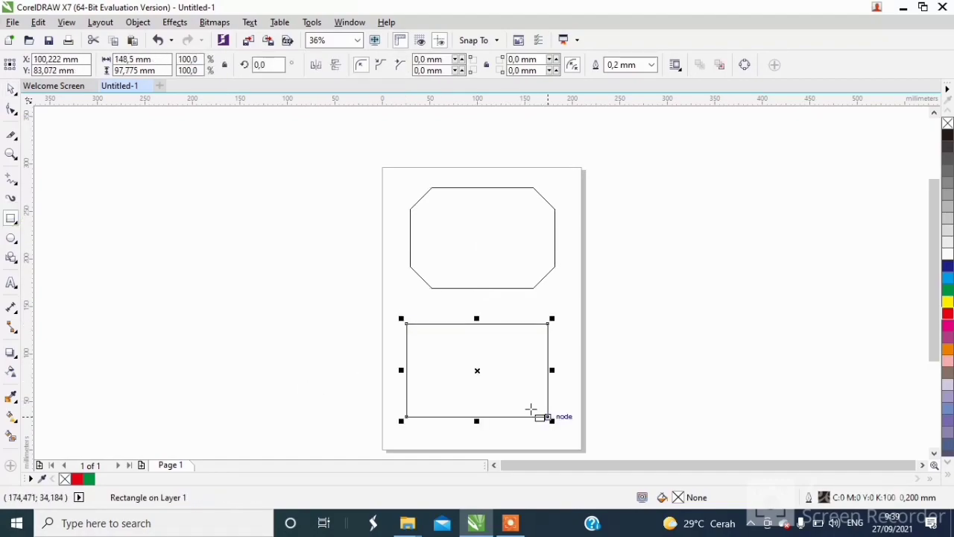
- Convert the lower rectangle to curves so its nodes and segments can be edited with the Shape tool
click(12, 110)
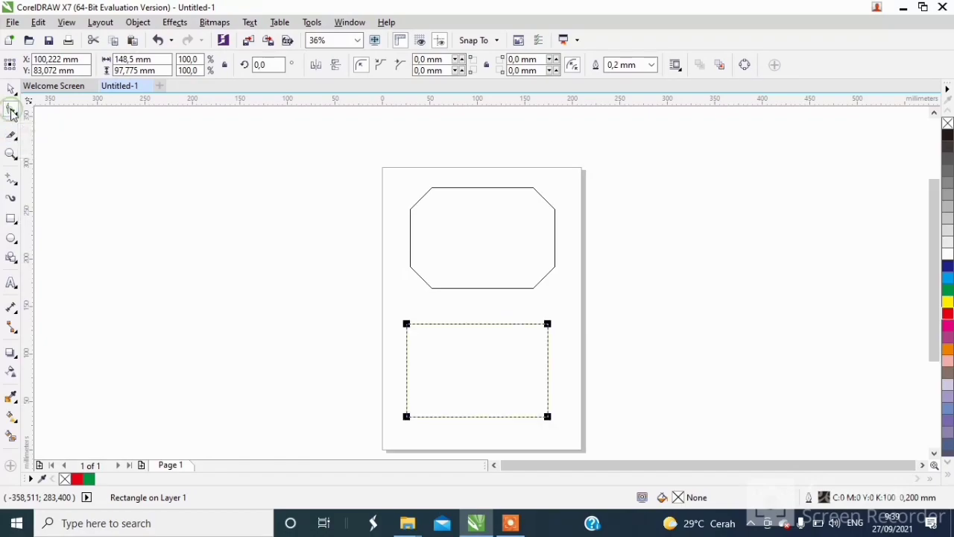
right_click(463, 326)
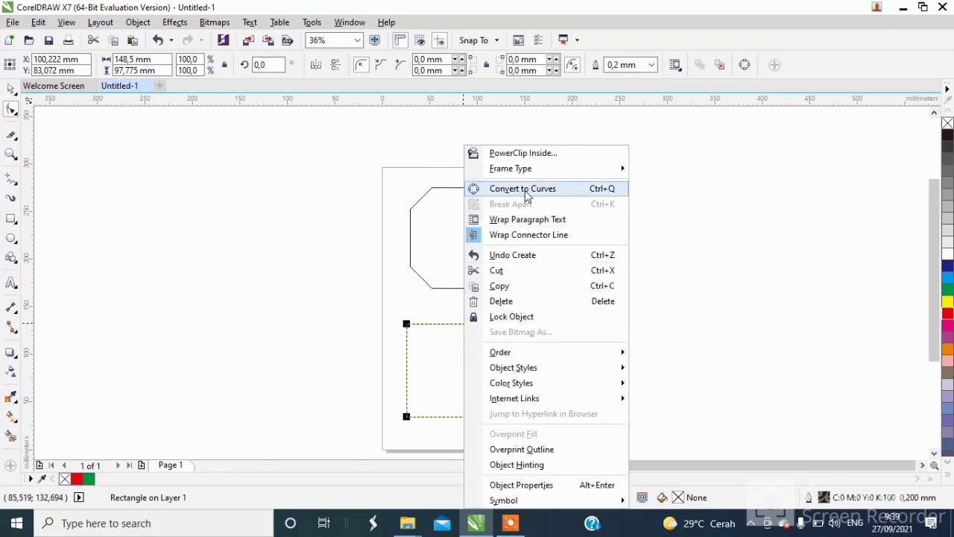
click(589, 188)
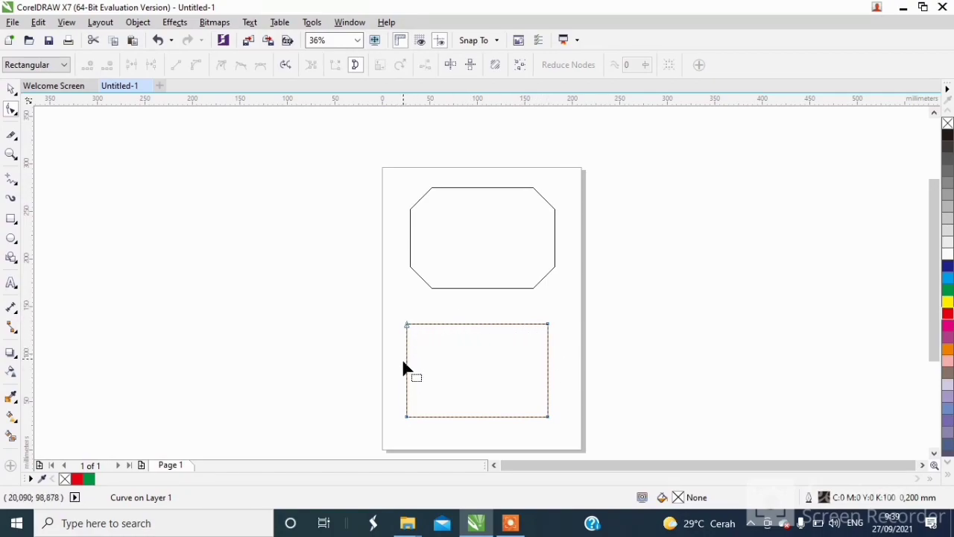
- Convert the lower shape's right and left edges to curved segments, bend both inward into an hourglass, and fill it yellow
click(548, 363)
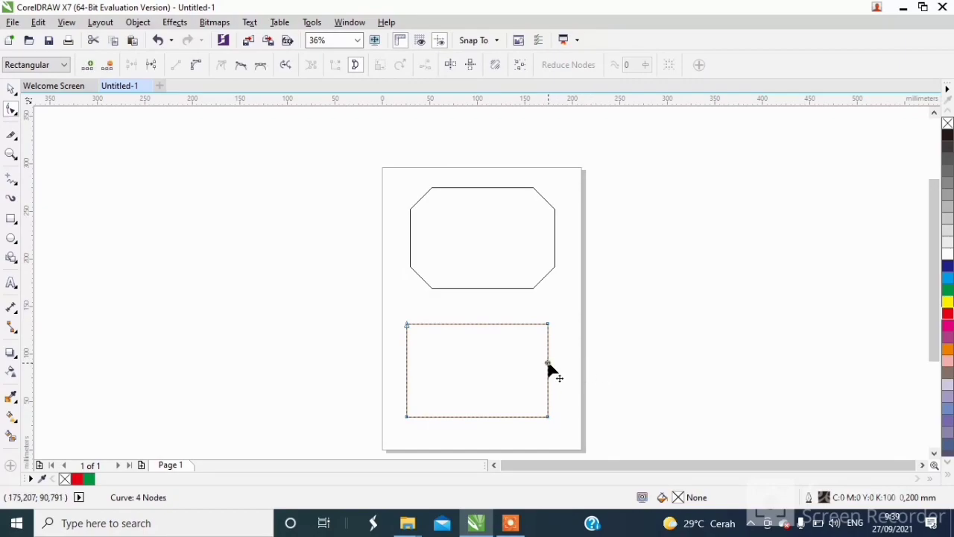
click(196, 65)
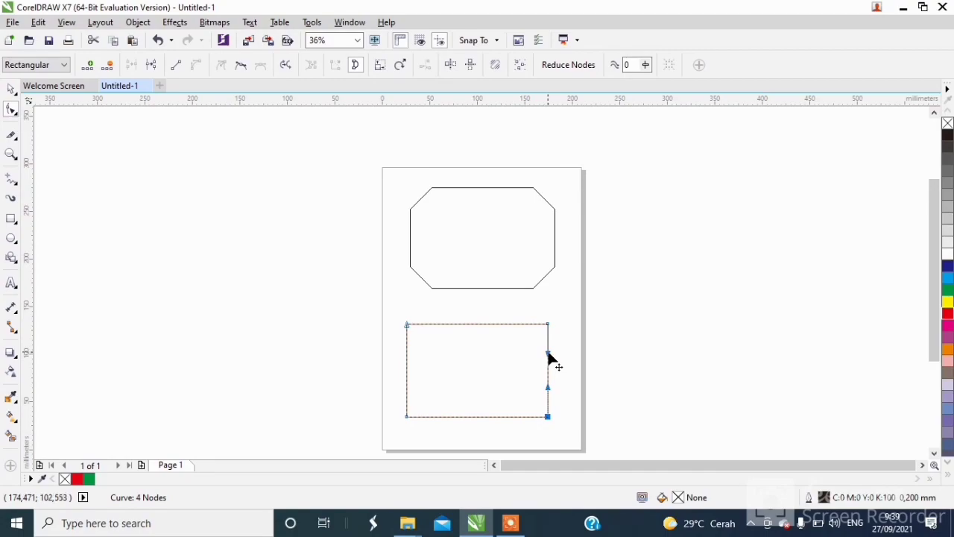
drag(548, 356, 440, 378)
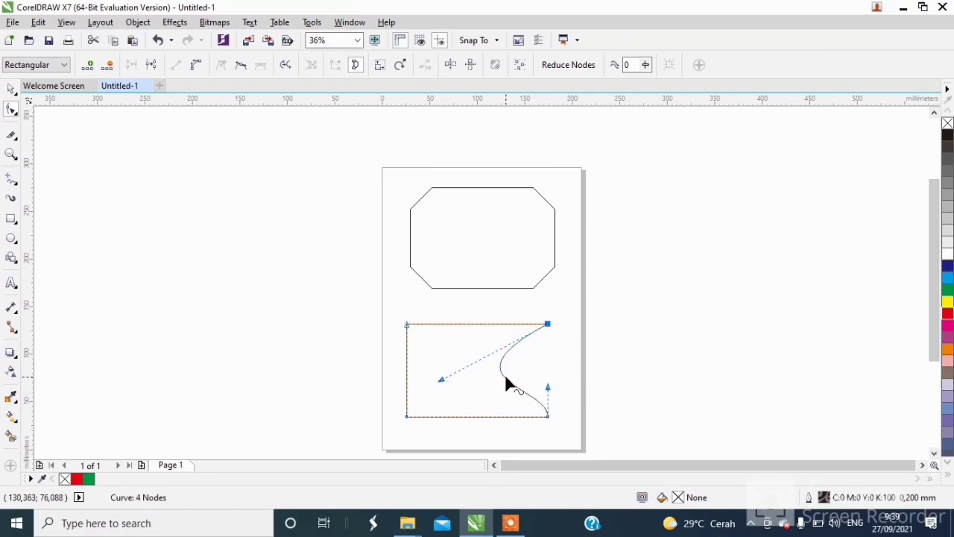
click(407, 363)
click(197, 66)
drag(407, 356, 521, 377)
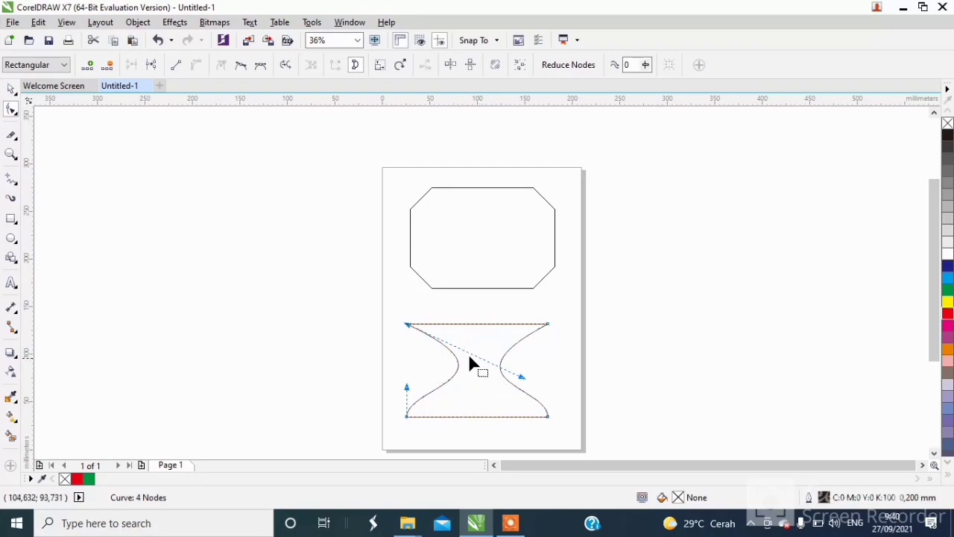
click(13, 91)
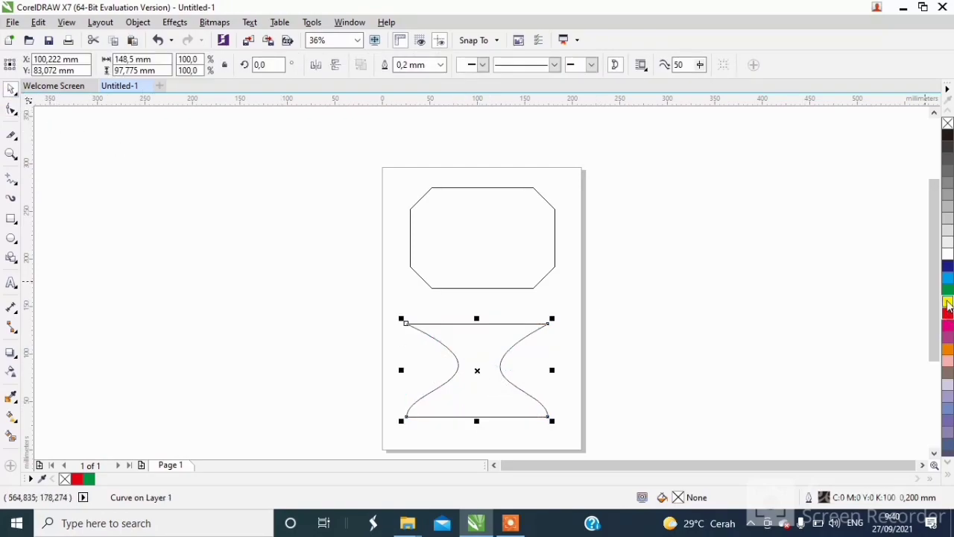
click(947, 302)
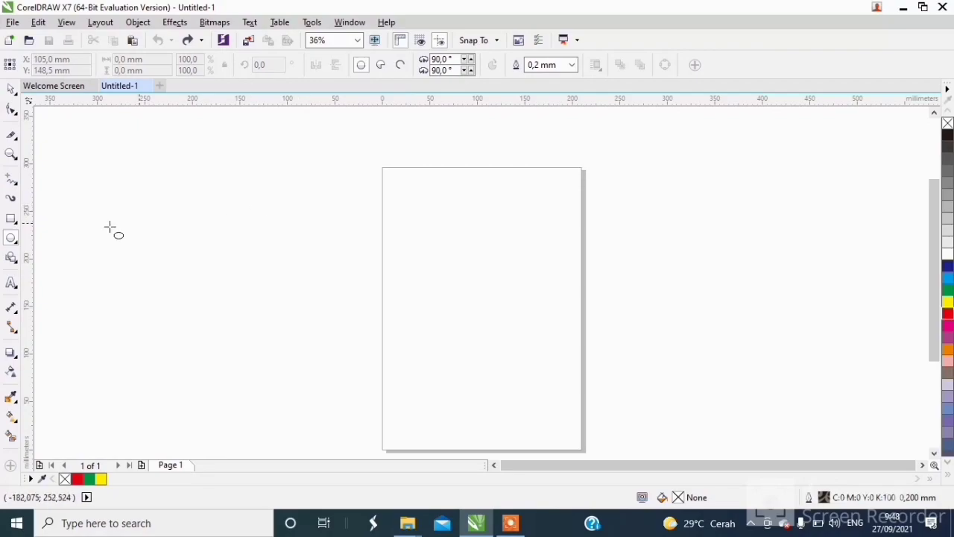
- Draw a rectangle about 133 by 102 mm in the upper half of the empty page and fill it yellow
click(11, 219)
drag(419, 201, 547, 298)
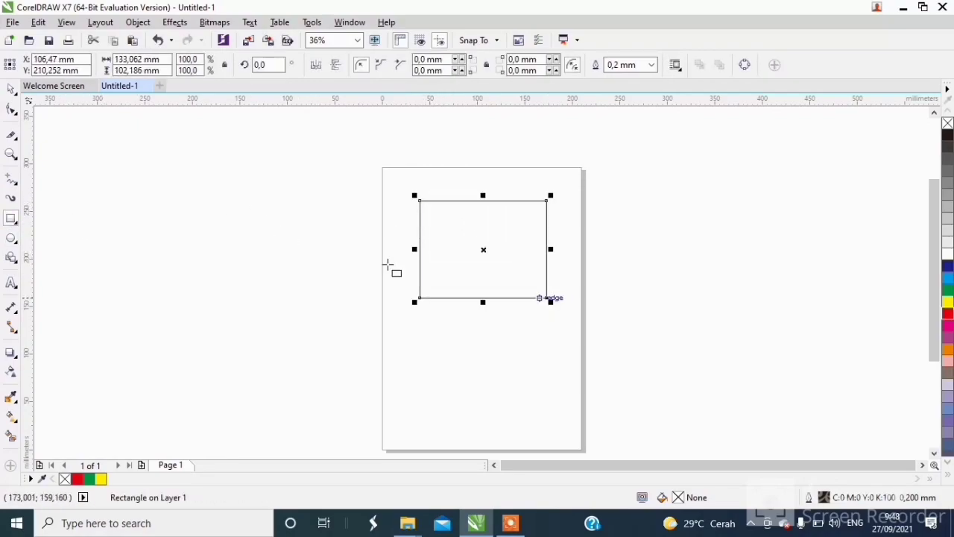
click(11, 89)
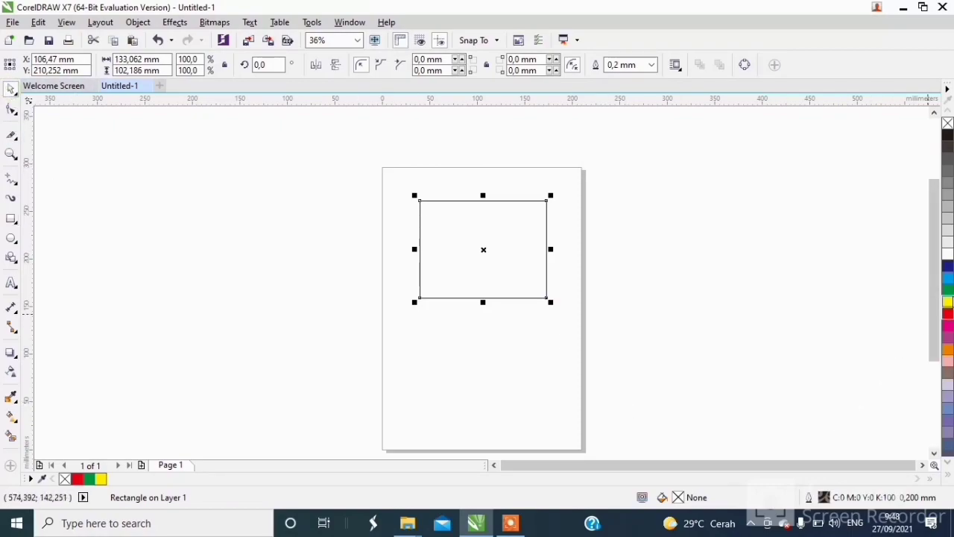
click(947, 304)
drag(455, 328, 119, 281)
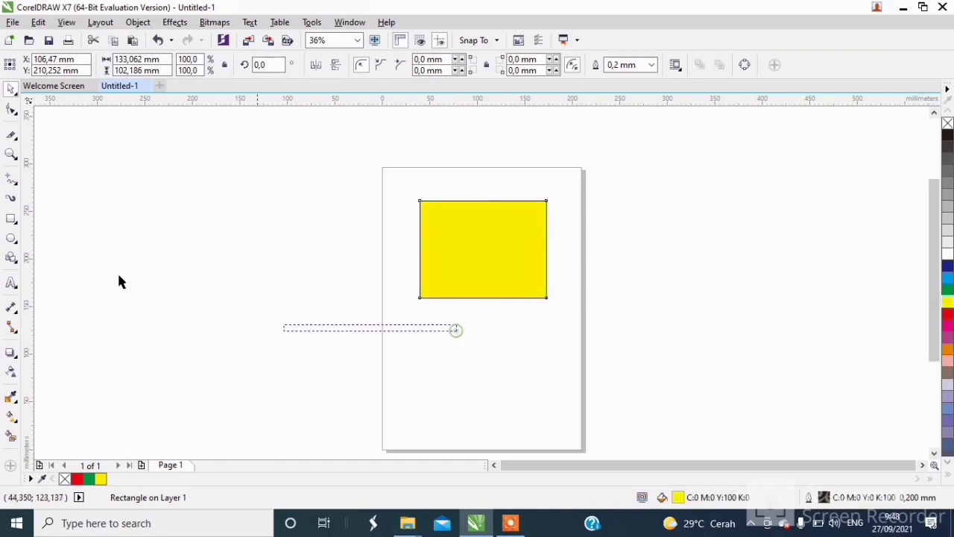
- Draw an ellipse about 102 by 116 mm below the yellow rectangle and fill it red
click(11, 238)
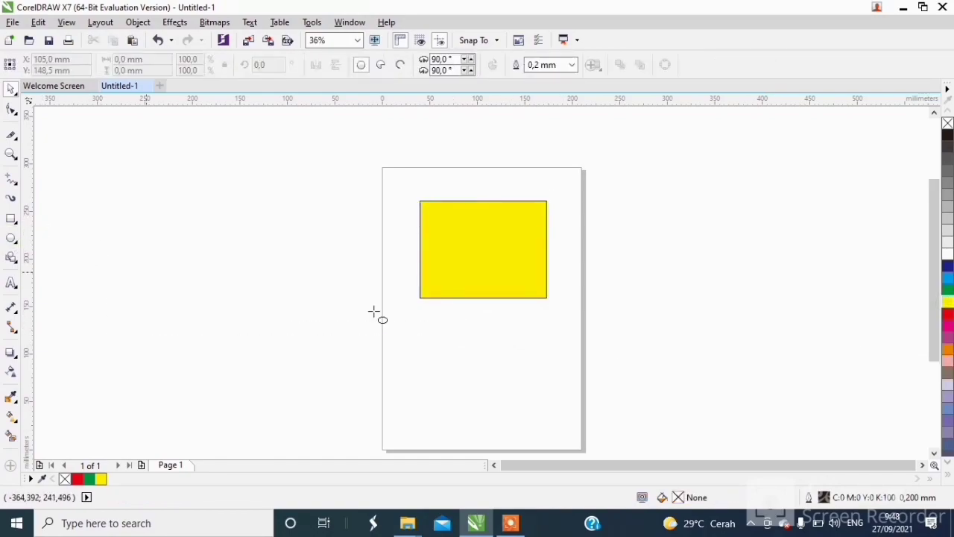
drag(435, 319, 535, 434)
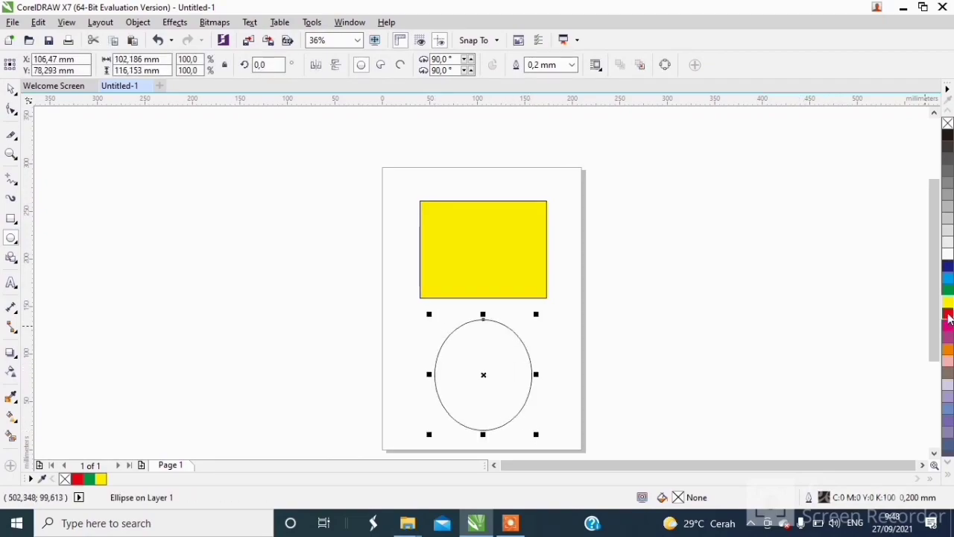
click(949, 314)
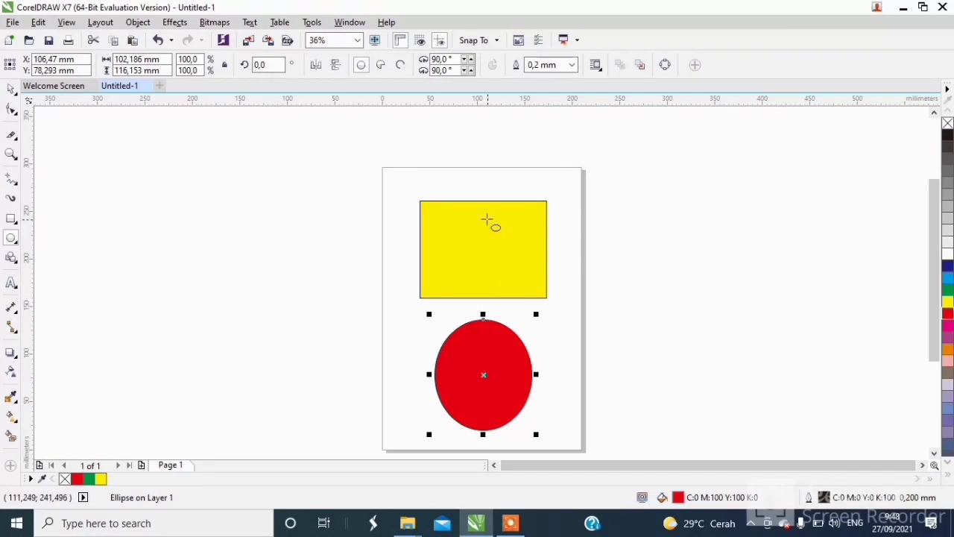
- Cut the yellow rectangle from top to bottom through its middle with the Knife tool and move the right half slightly away
click(486, 230)
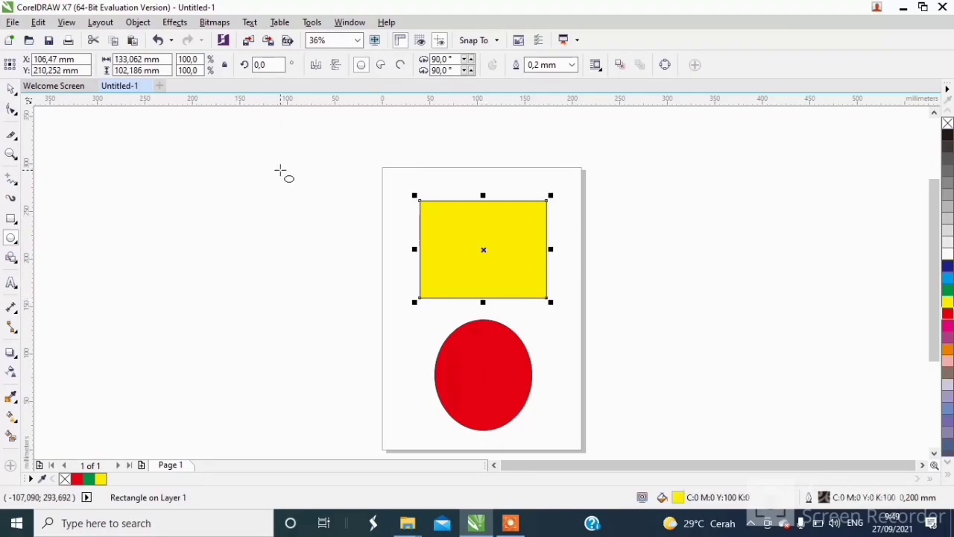
click(11, 136)
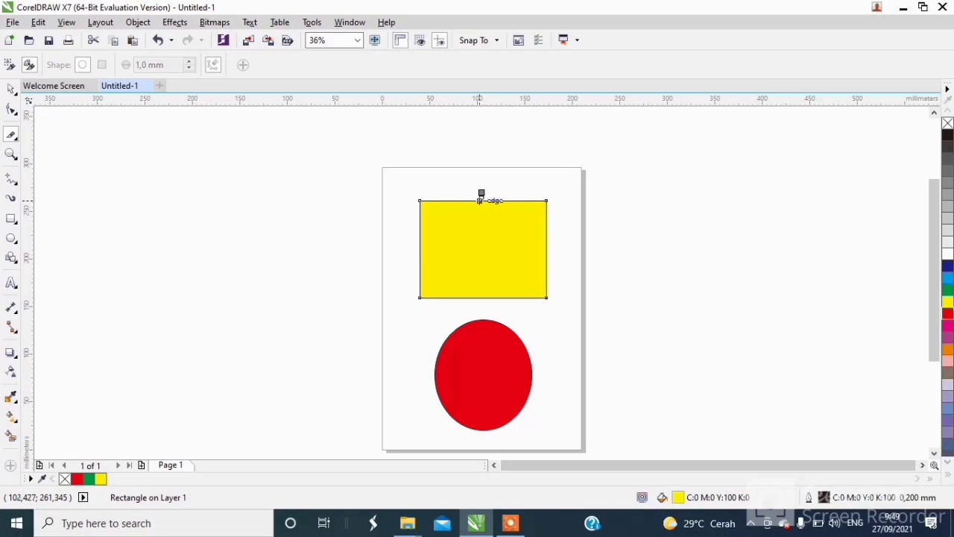
mouse_move(480, 200)
mouse_down()
mouse_move(491, 288)
mouse_move(483, 297)
mouse_up()
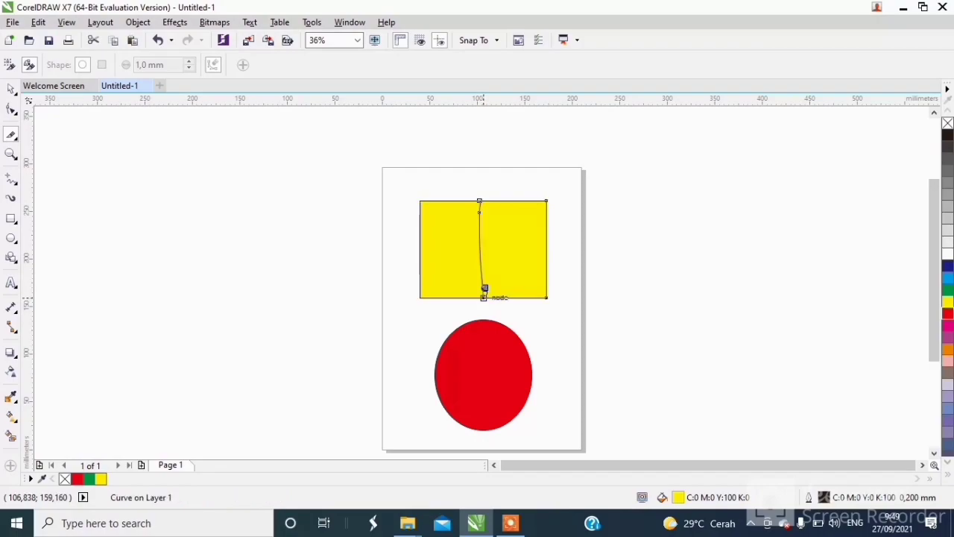
click(10, 88)
drag(506, 240, 524, 243)
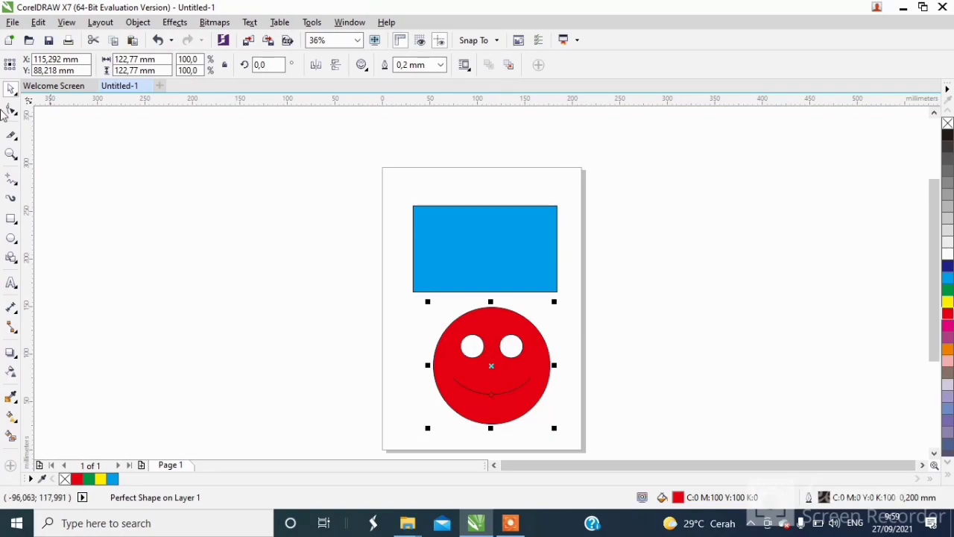
- Crop the red smiley to its right half with a crop area about 60 by 124 mm
click(11, 136)
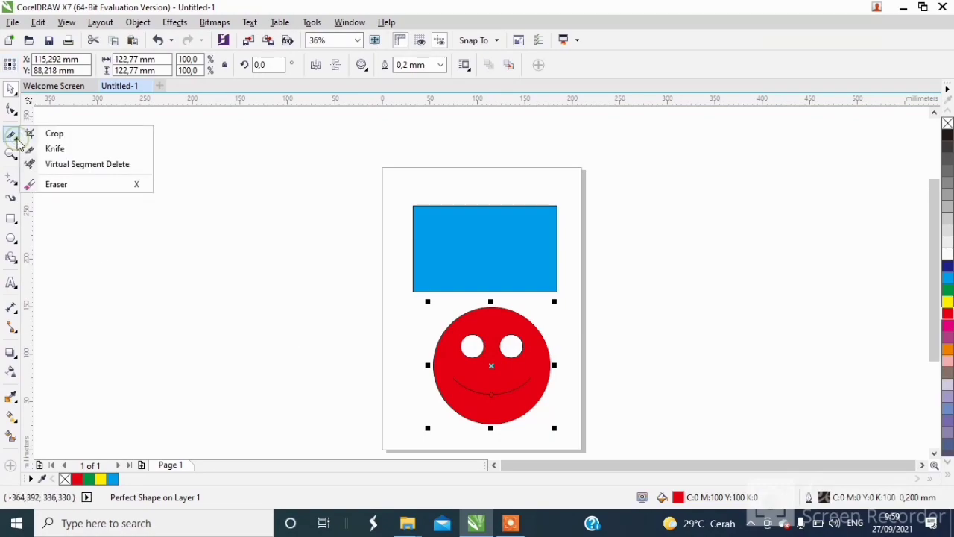
click(47, 137)
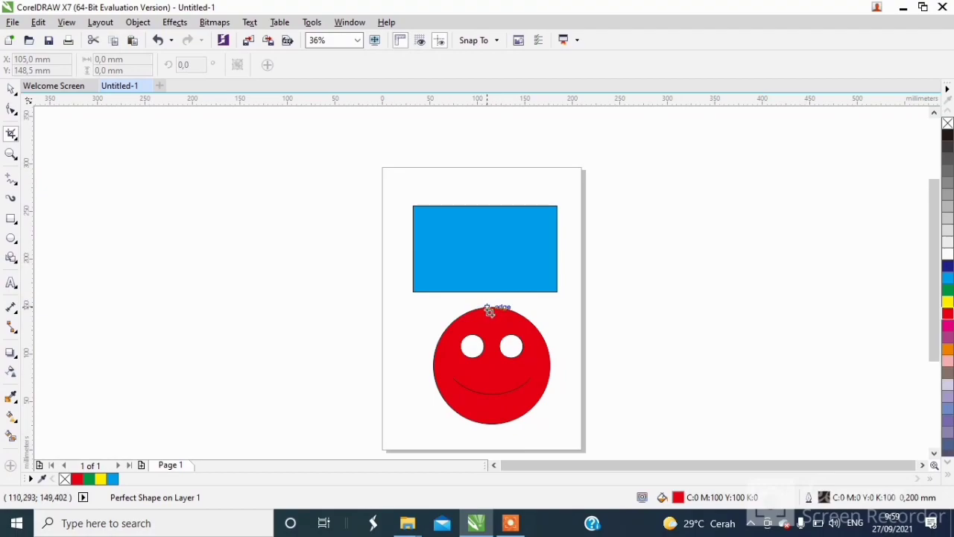
drag(491, 306, 550, 426)
click(534, 407)
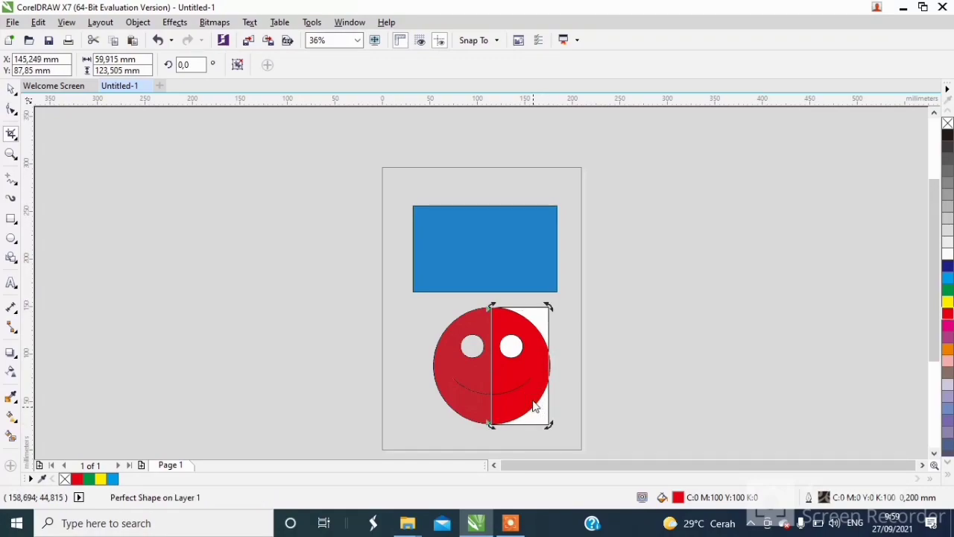
double_click(534, 406)
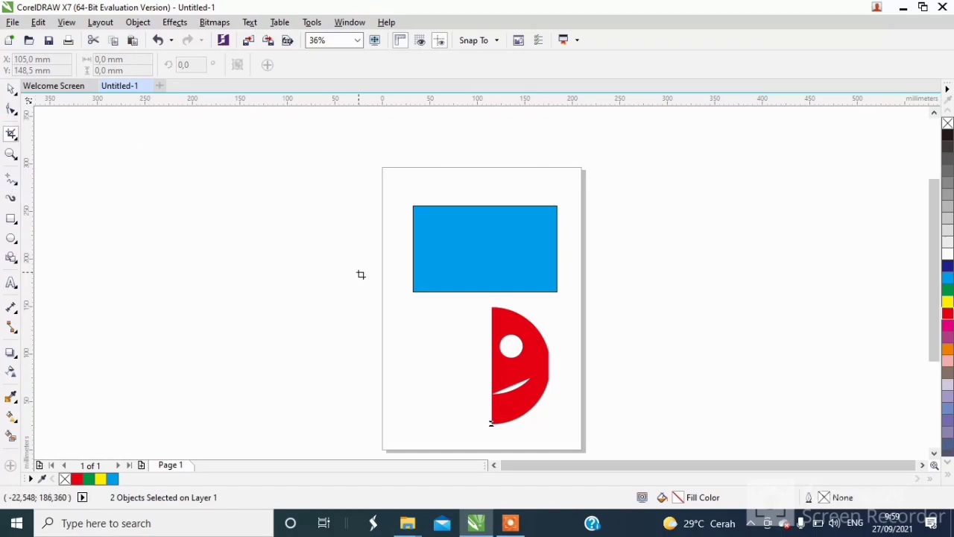
- Crop the blue rectangle to an area about 90 by 90 mm, trimming both its left and right ends
click(10, 89)
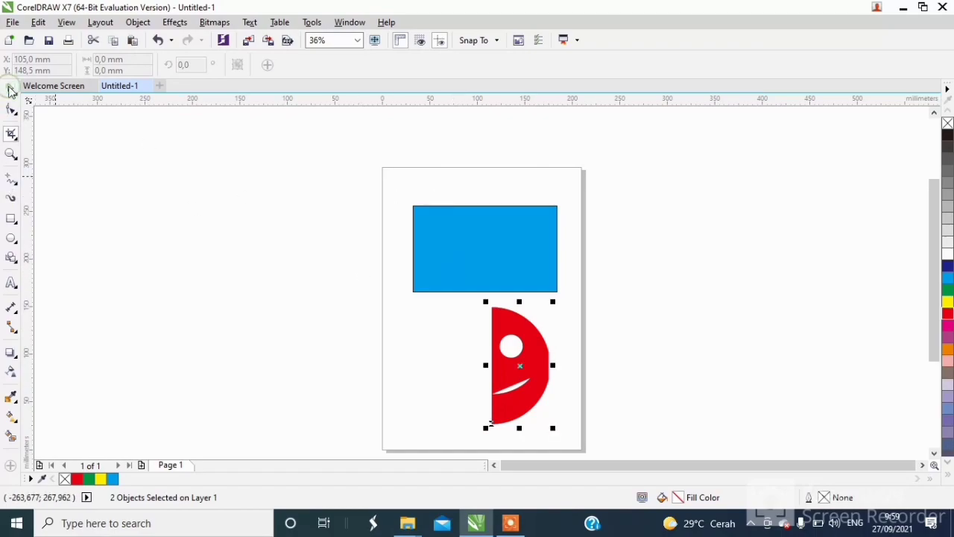
click(459, 226)
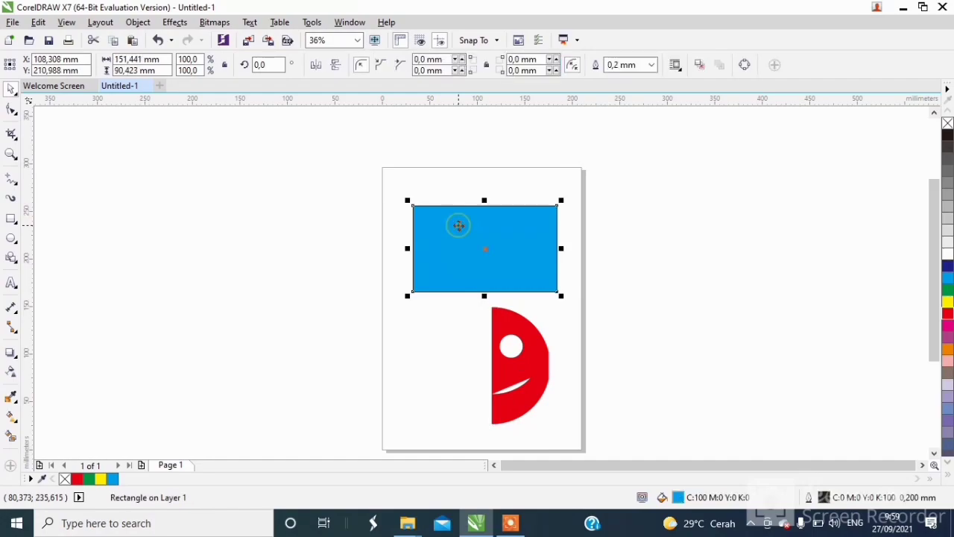
click(10, 136)
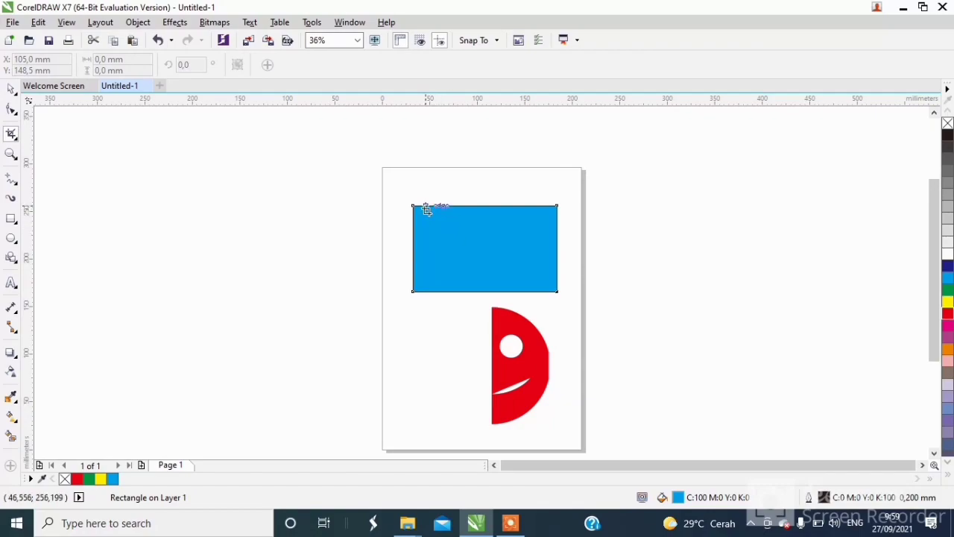
drag(423, 209, 505, 292)
click(488, 270)
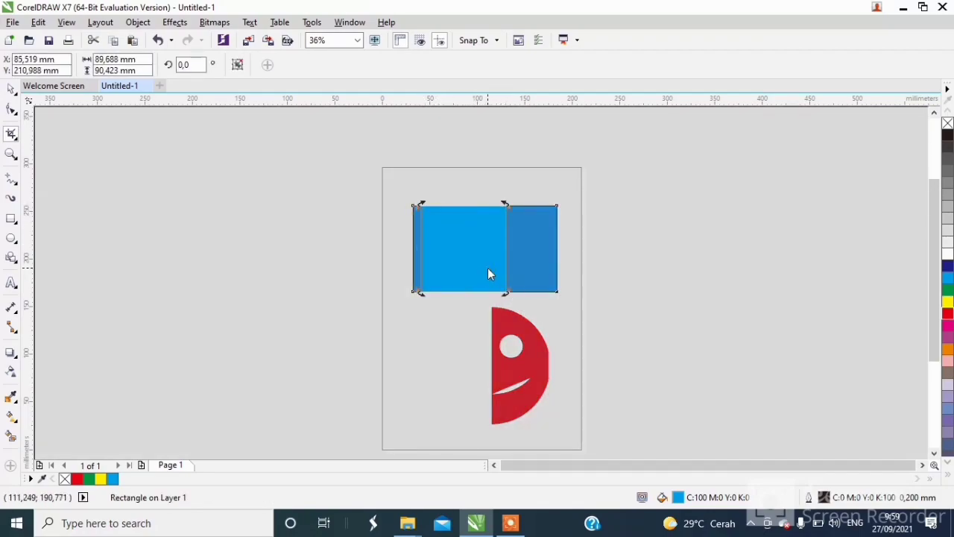
double_click(489, 272)
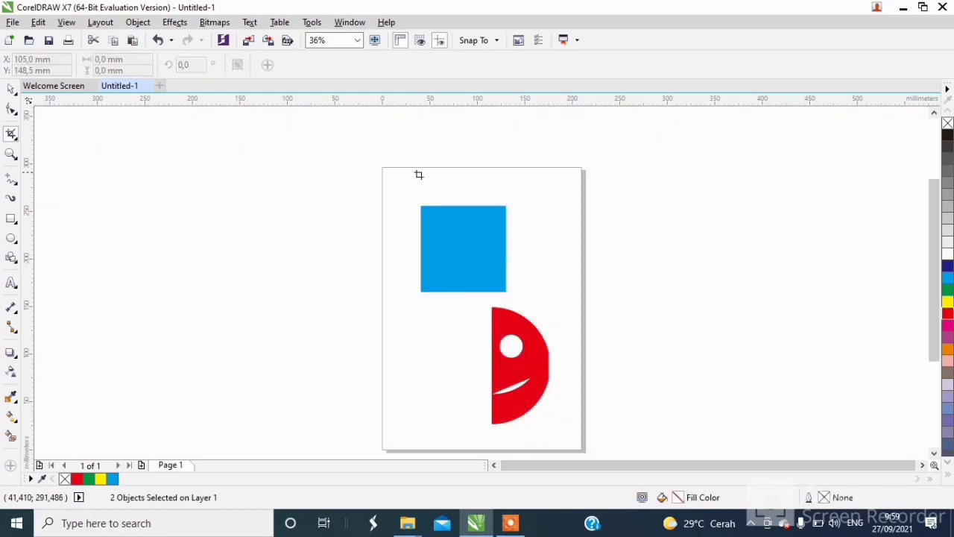